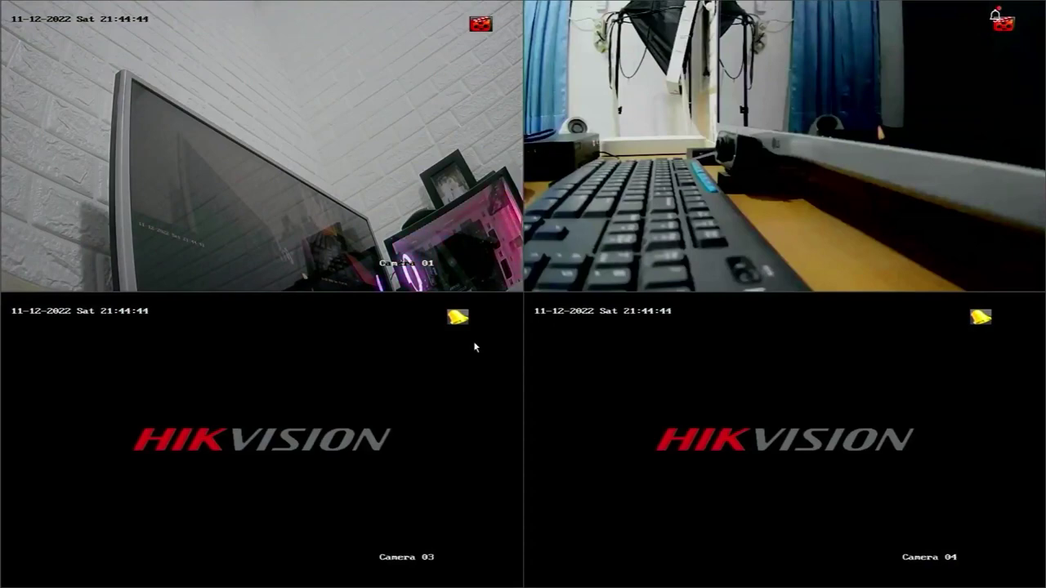
- Log in as admin by drawing the unlock pattern, then open the Configuration settings
right_click(474, 347)
click(524, 359)
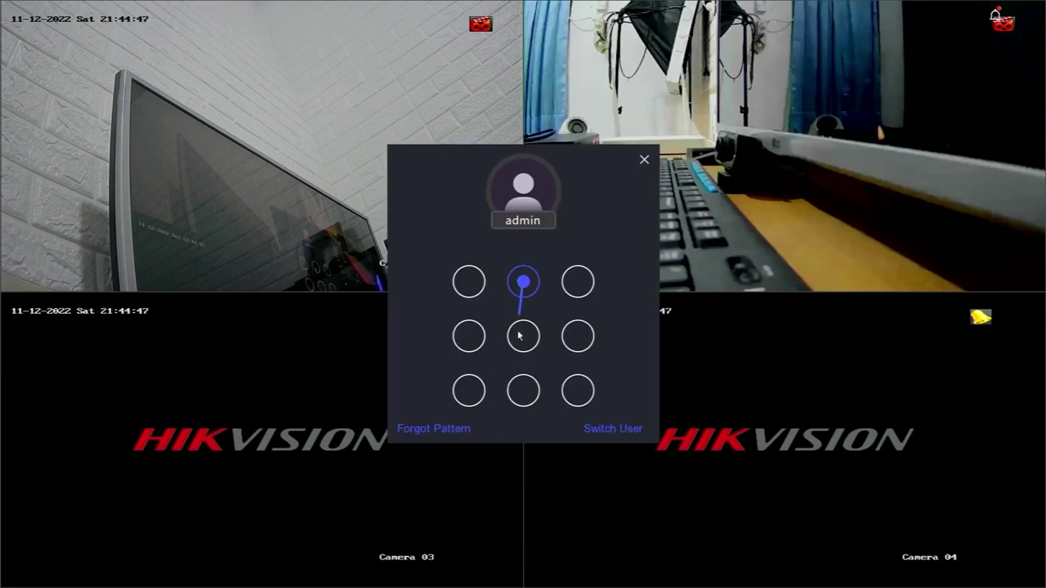
mouse_move(518, 335)
mouse_down()
mouse_move(522, 390)
mouse_move(574, 393)
mouse_up()
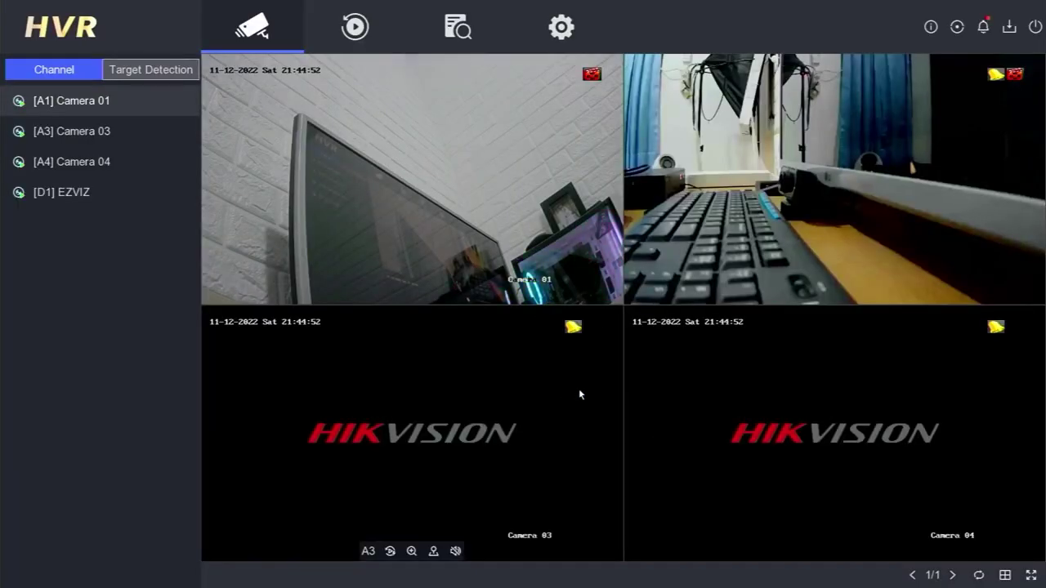
click(559, 41)
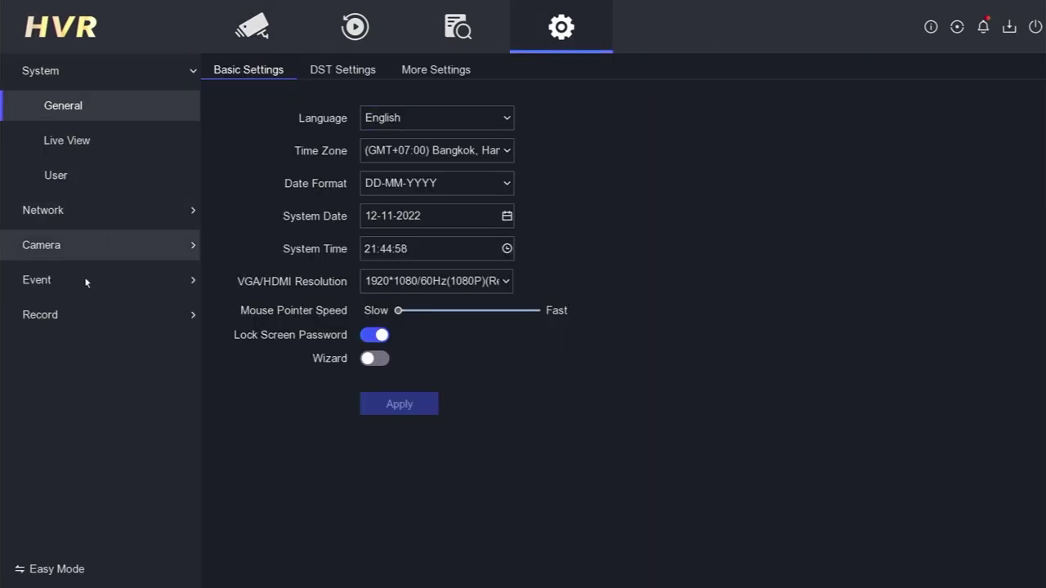
- In Record > Parameter, choose Camera 01 and set its stream type to Video & Audio
click(94, 321)
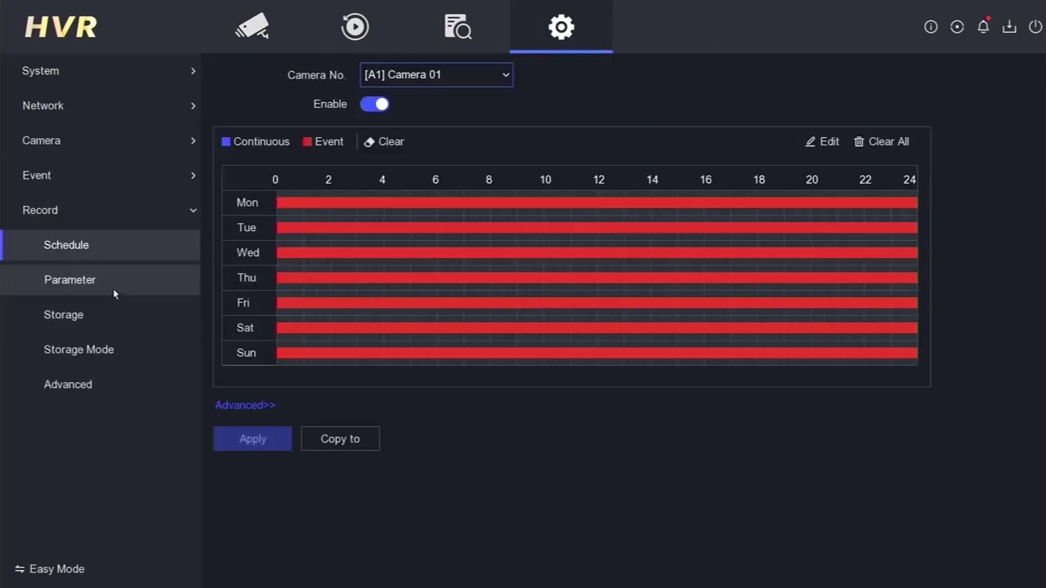
click(85, 285)
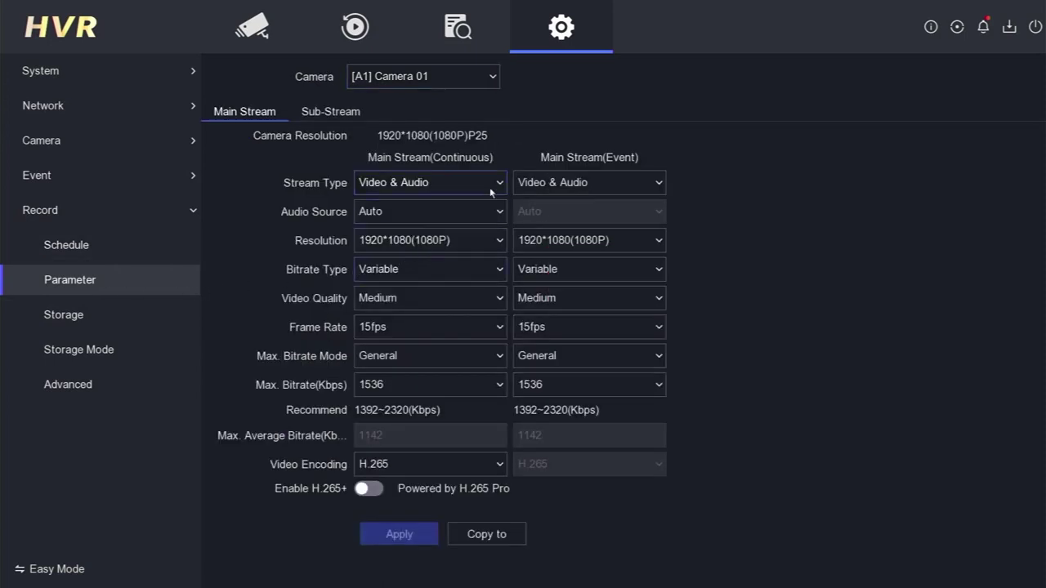
click(478, 76)
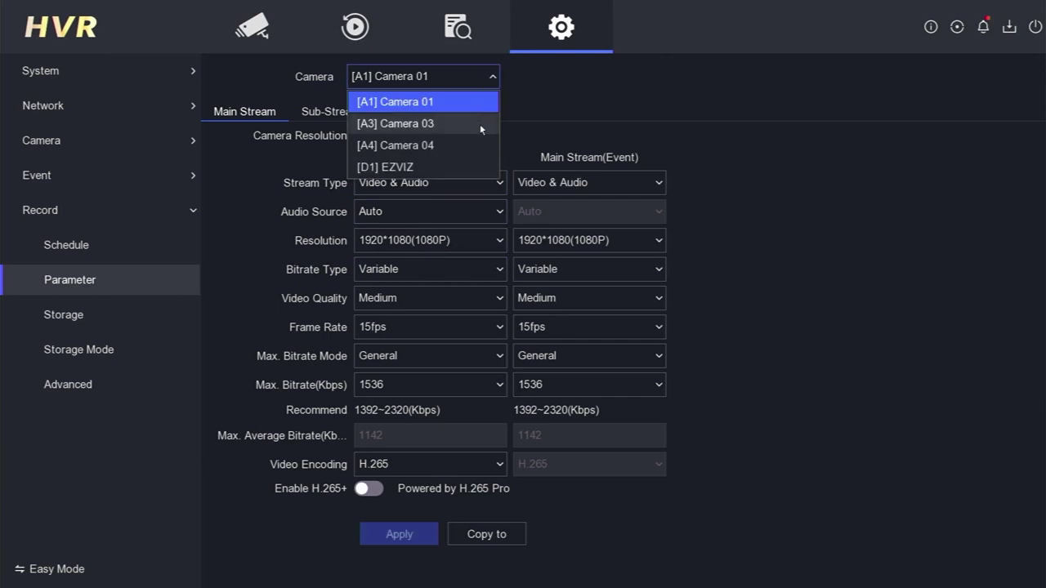
click(444, 103)
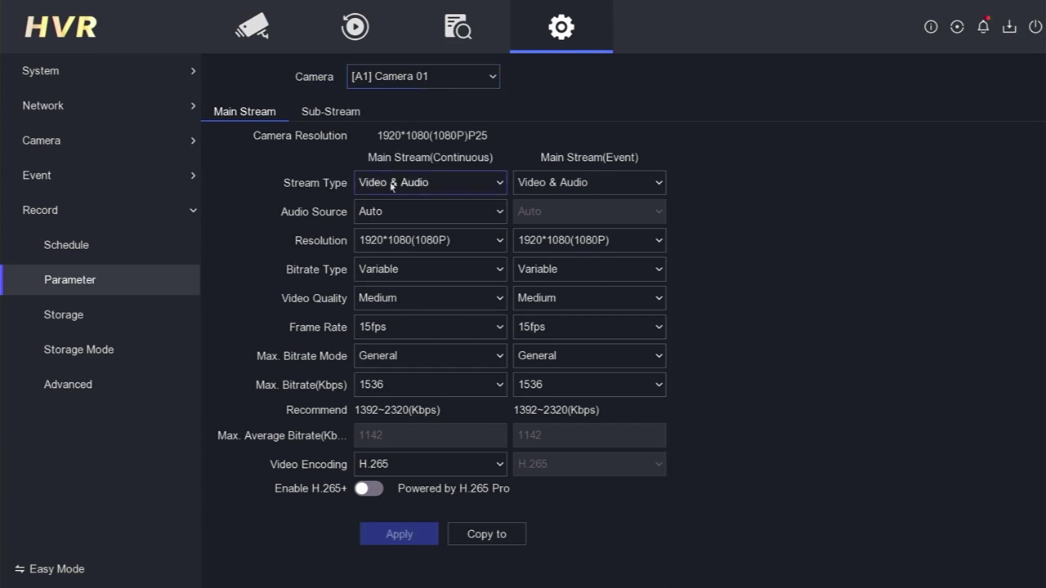
click(490, 187)
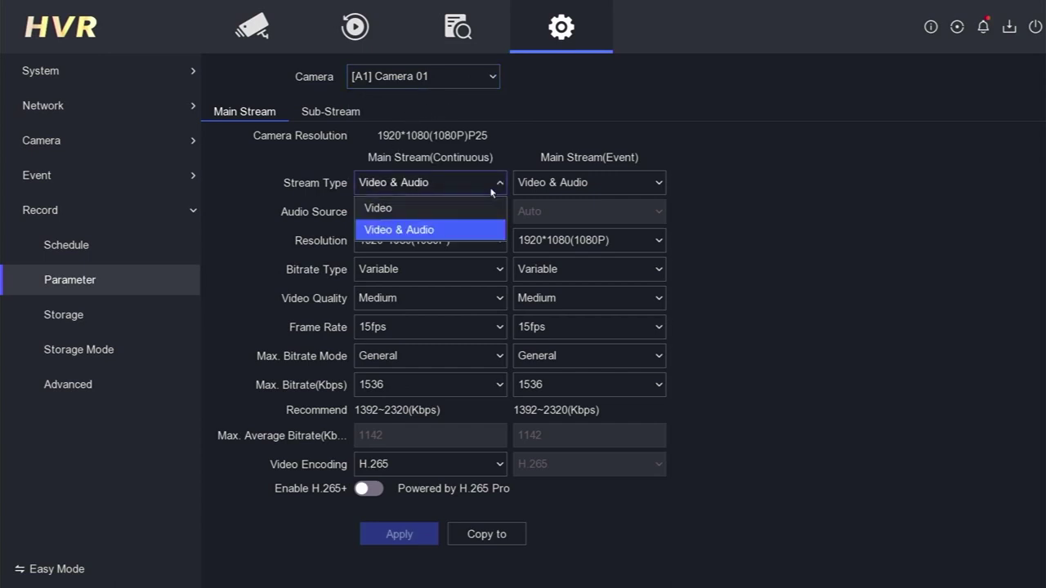
click(485, 208)
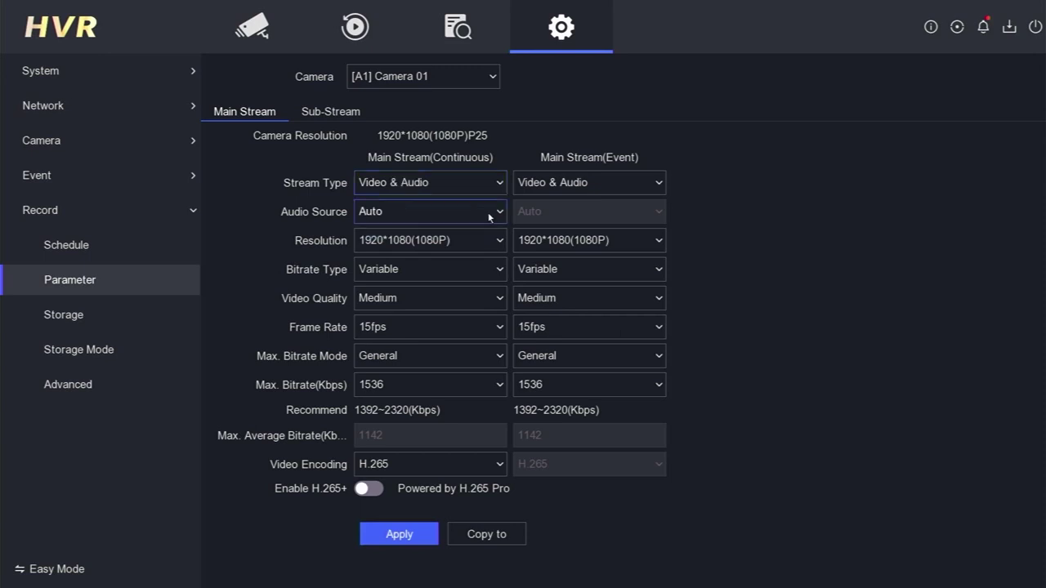
- Try the Local and Camera audio sources, settle on Auto, apply, and return to live view
click(489, 215)
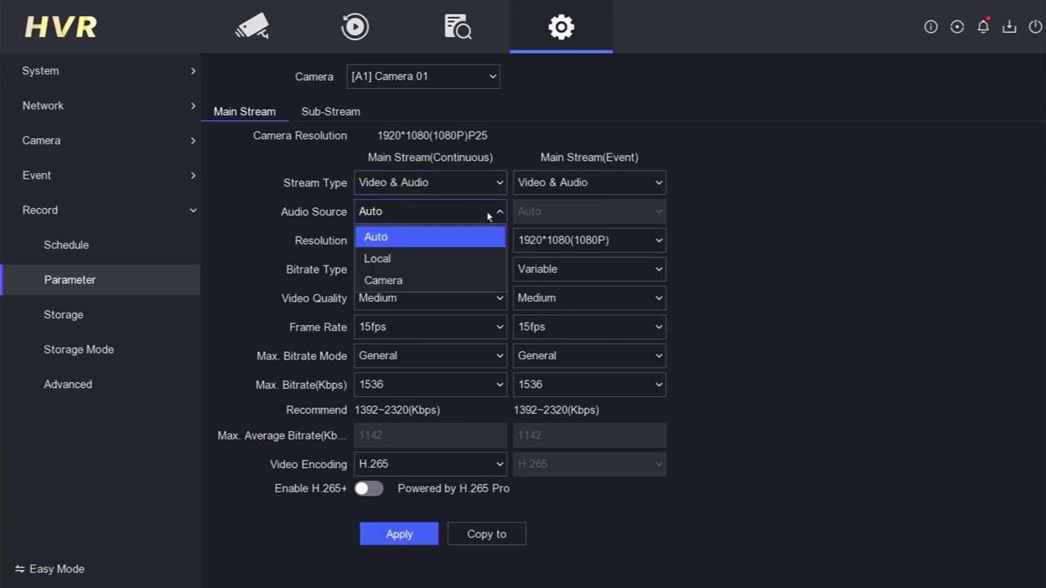
click(437, 259)
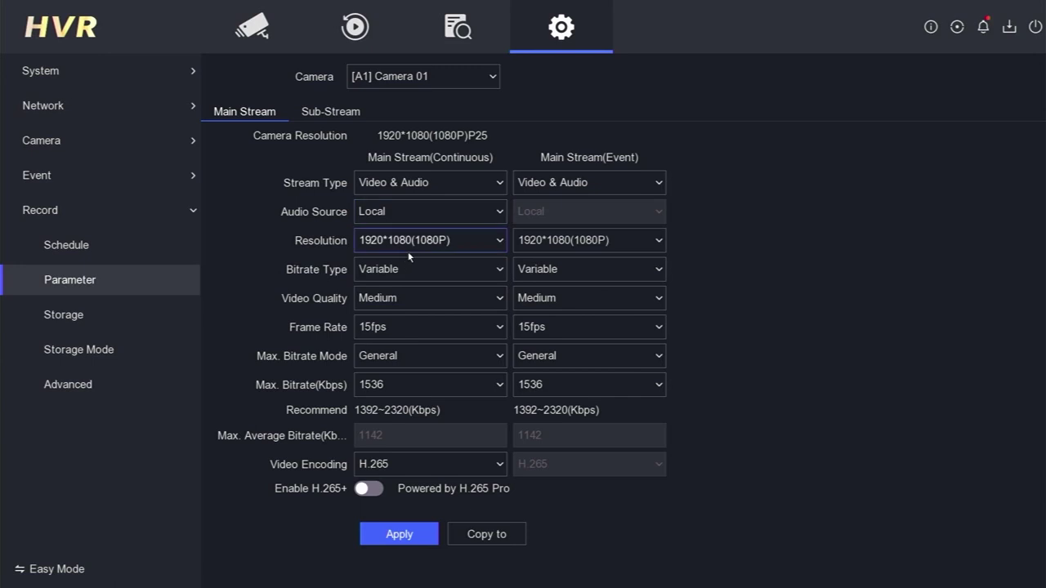
click(484, 215)
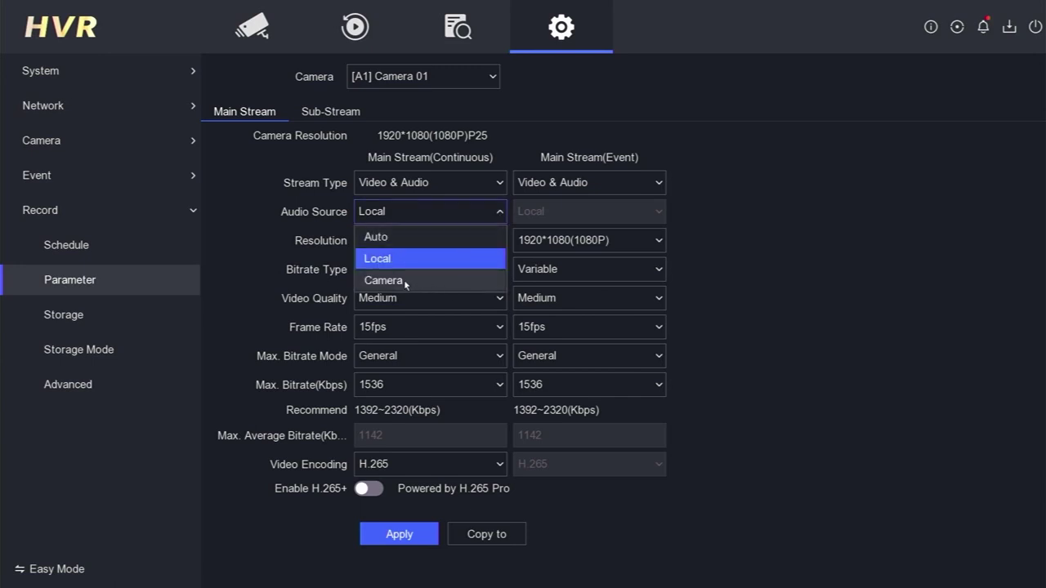
click(405, 281)
click(482, 213)
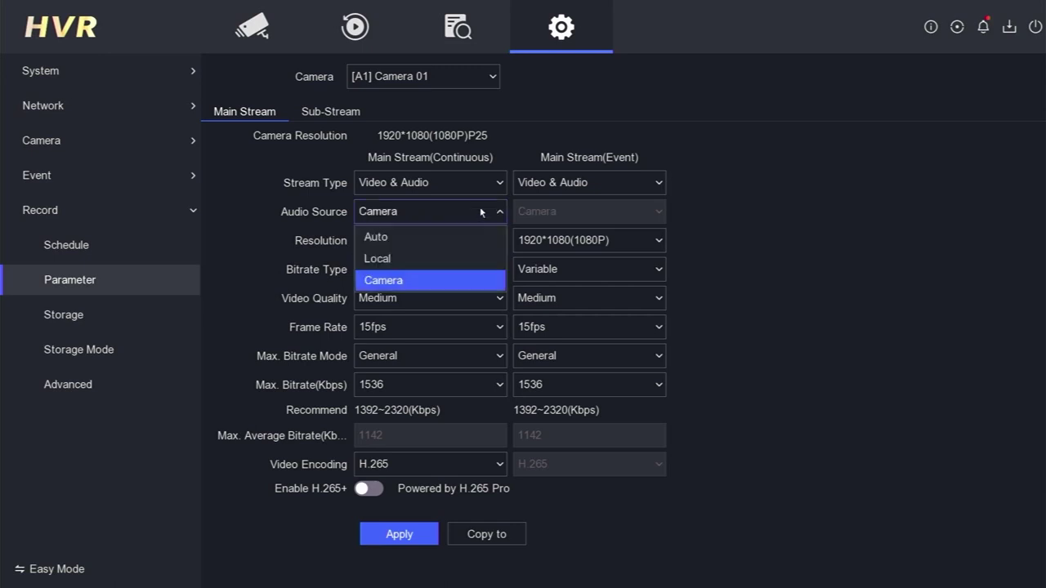
click(448, 240)
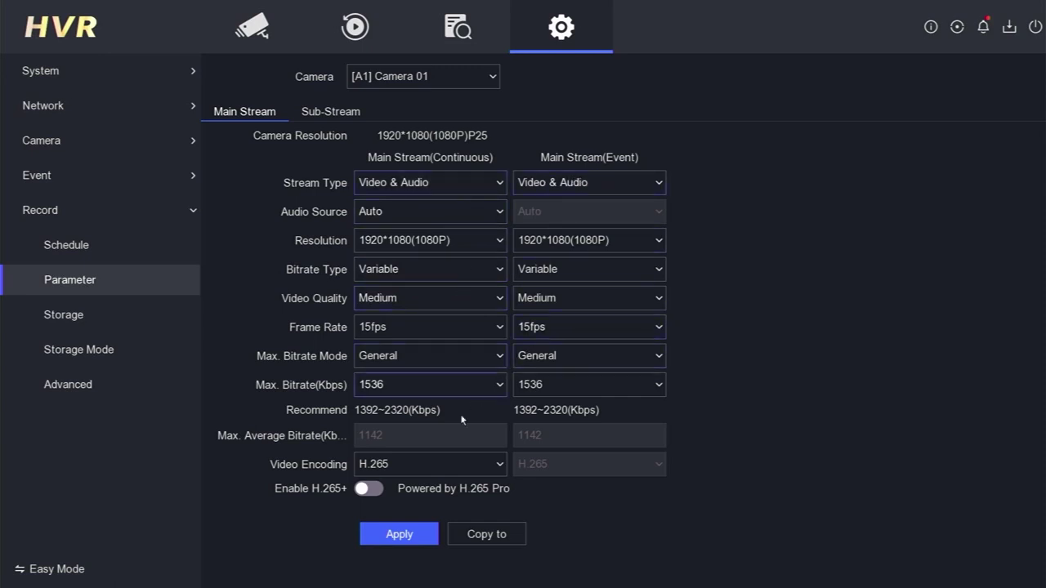
click(410, 537)
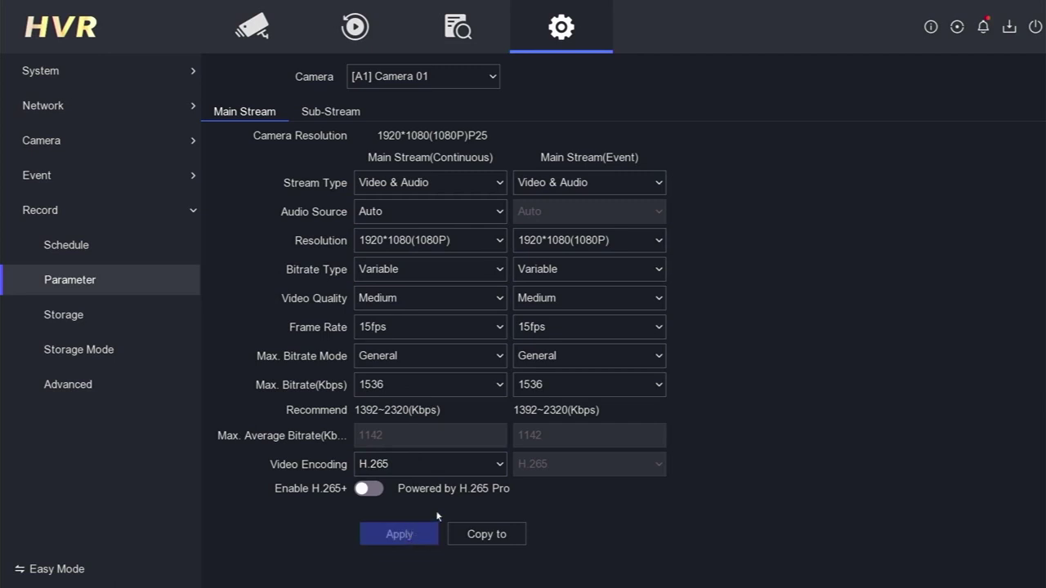
click(252, 27)
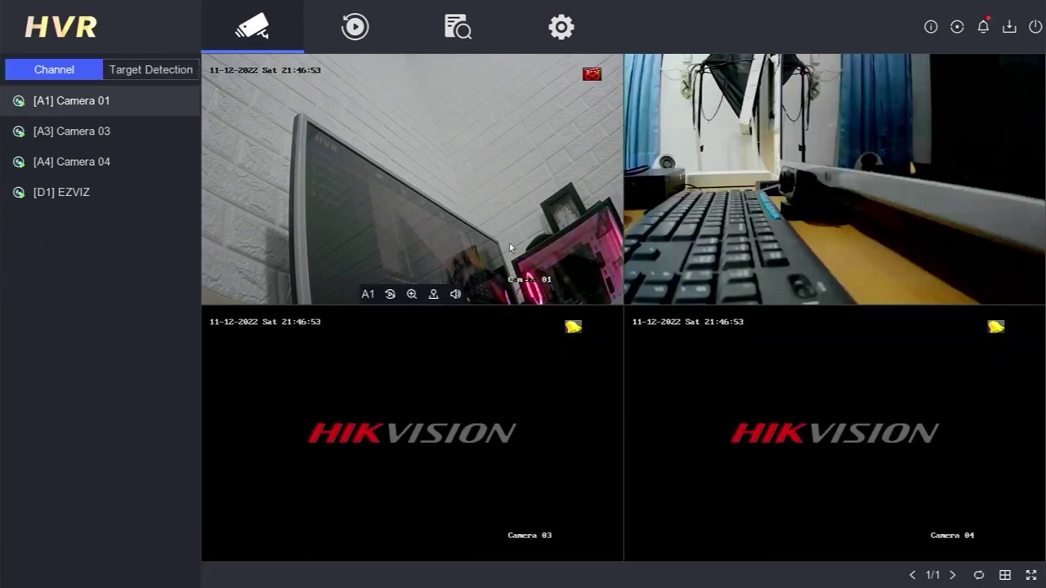
- Toggle Camera 01's sound off and back on, then switch between the Camera 03 and Camera 01 tiles
click(455, 295)
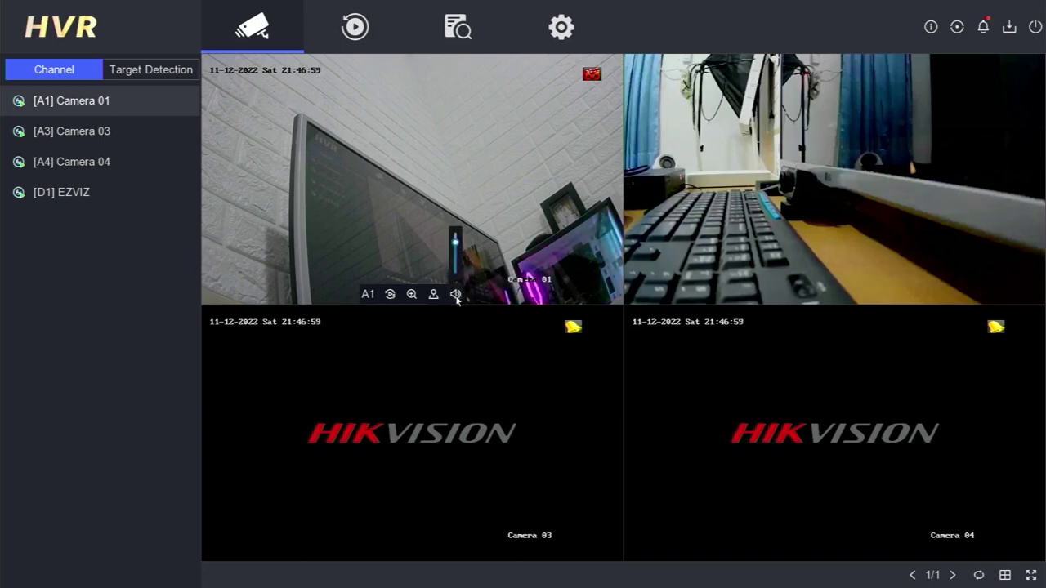
click(456, 256)
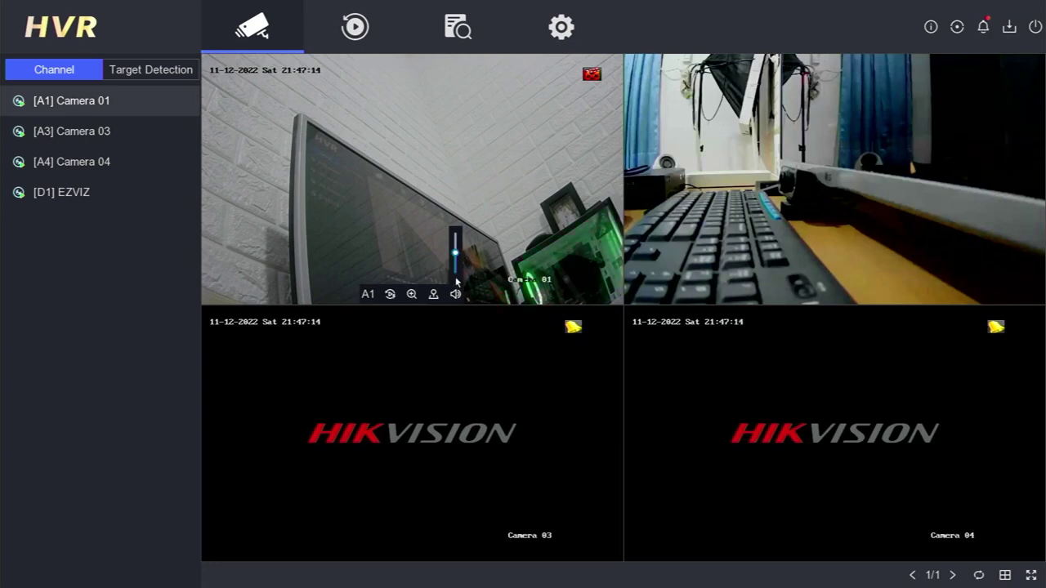
click(512, 340)
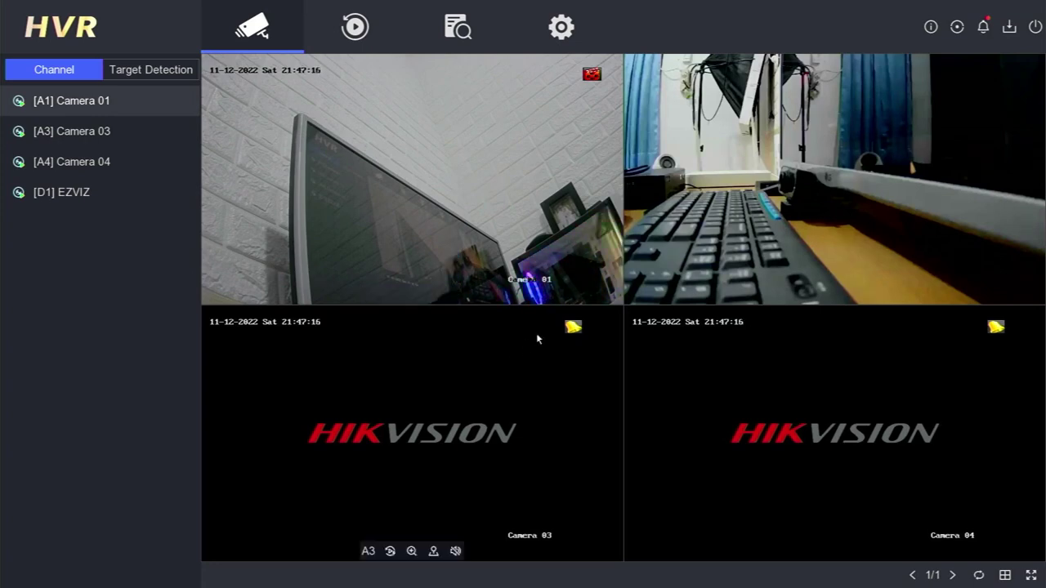
click(520, 261)
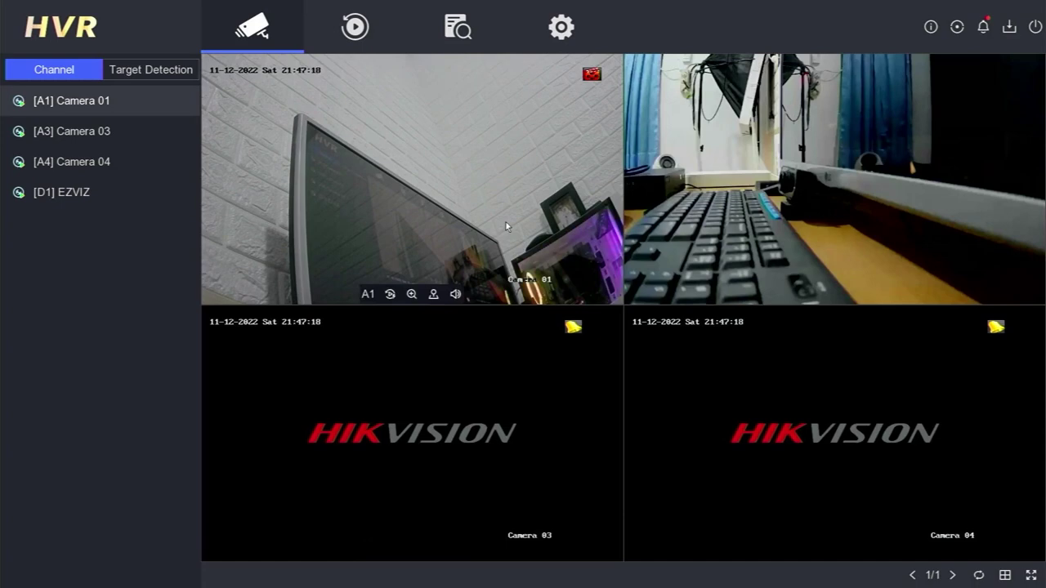
click(531, 322)
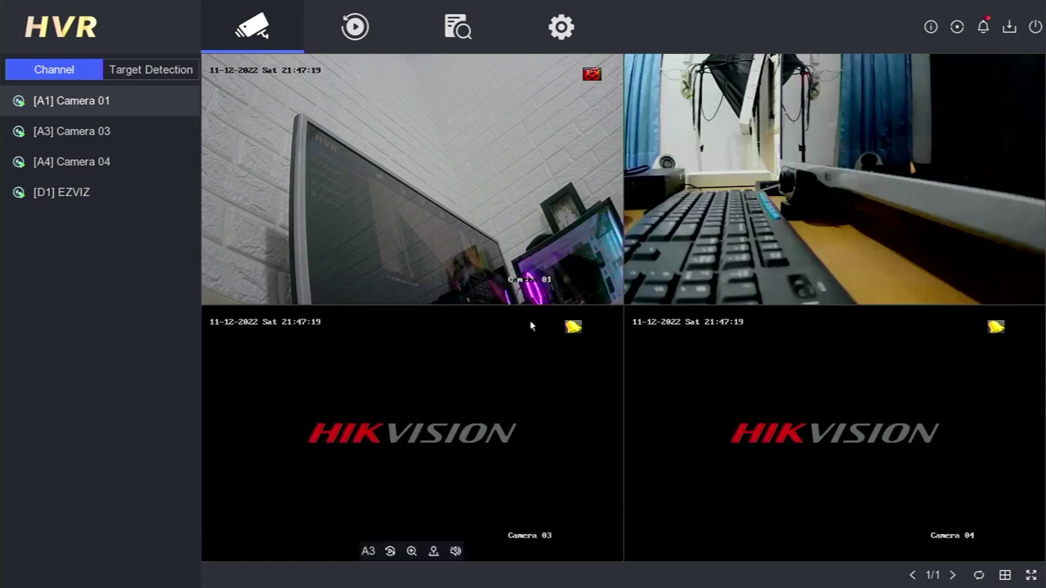